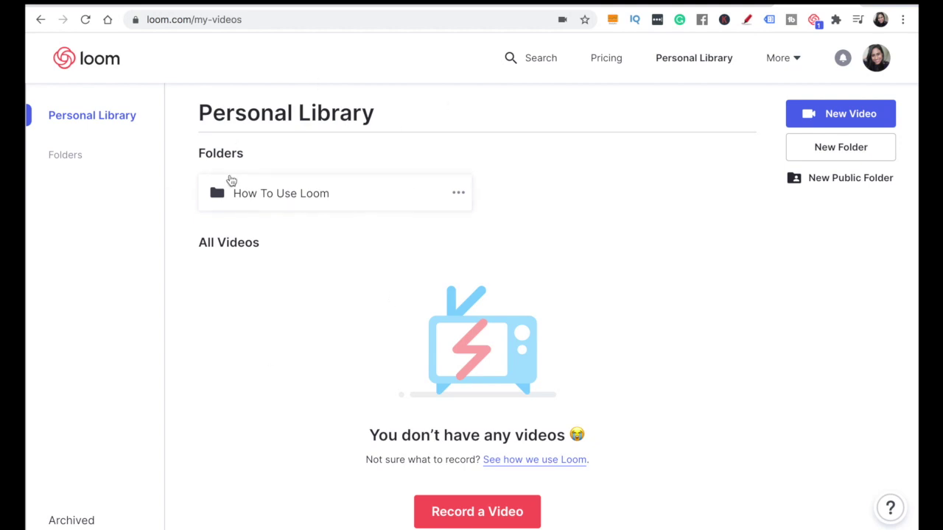
Set up a new Loom video in Screen+Cam mode with HD Pro Webcam C920 (046d:082d) as the camera source
{"action": "left_click", "coordinate": [830, 114]}
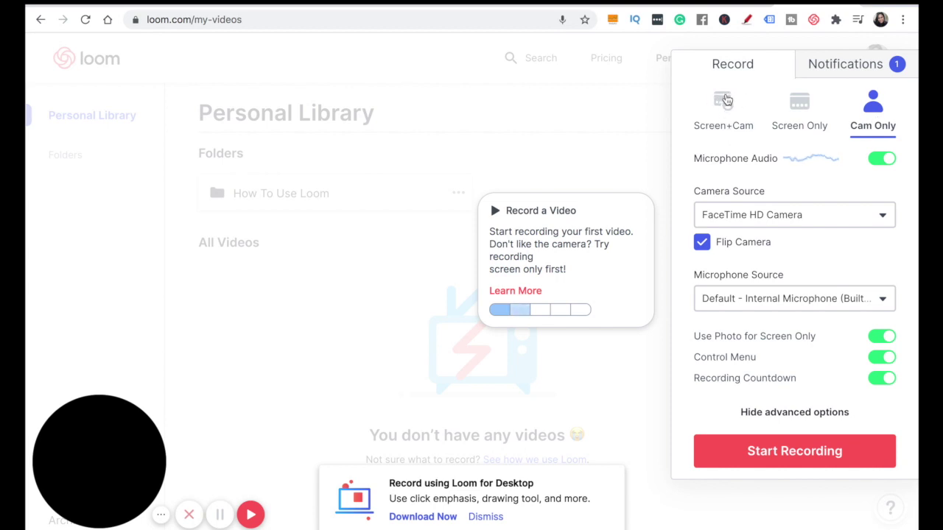
{"action": "left_click", "coordinate": [726, 101]}
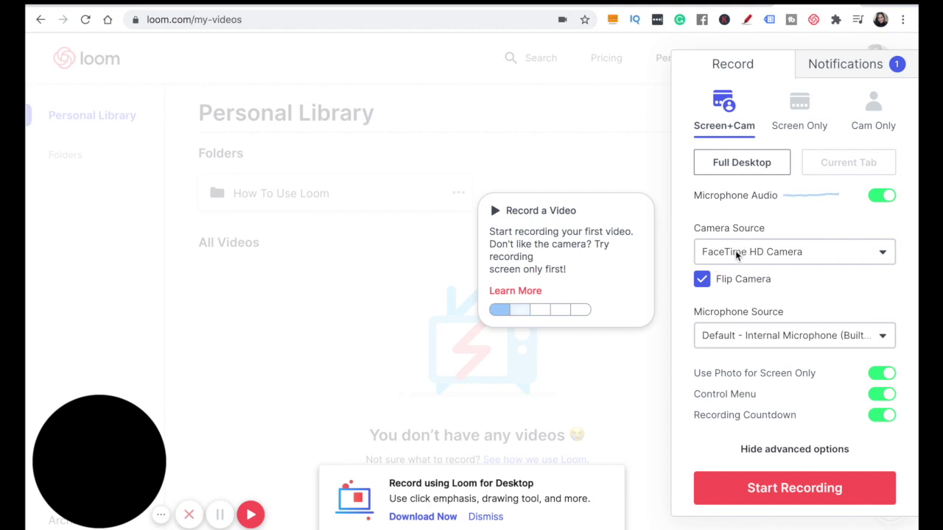
{"action": "left_click", "coordinate": [735, 251]}
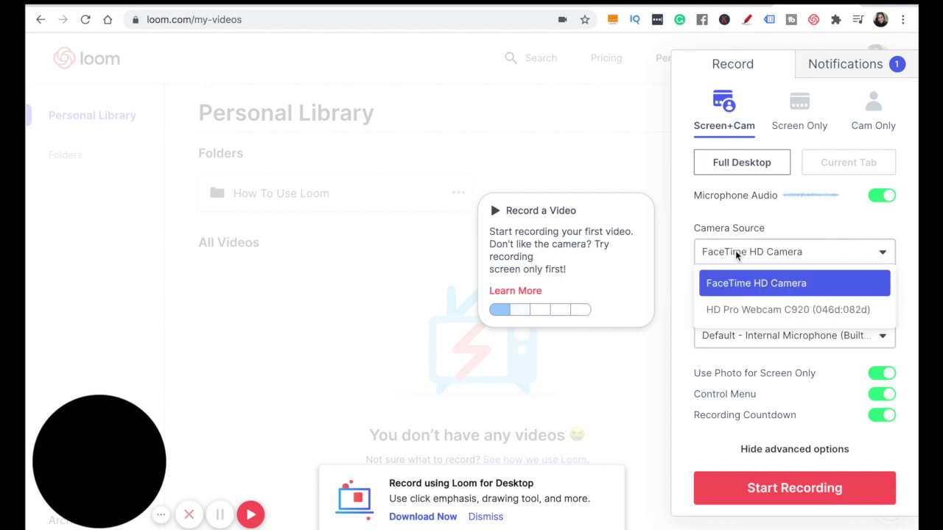
{"action": "left_click", "coordinate": [758, 310]}
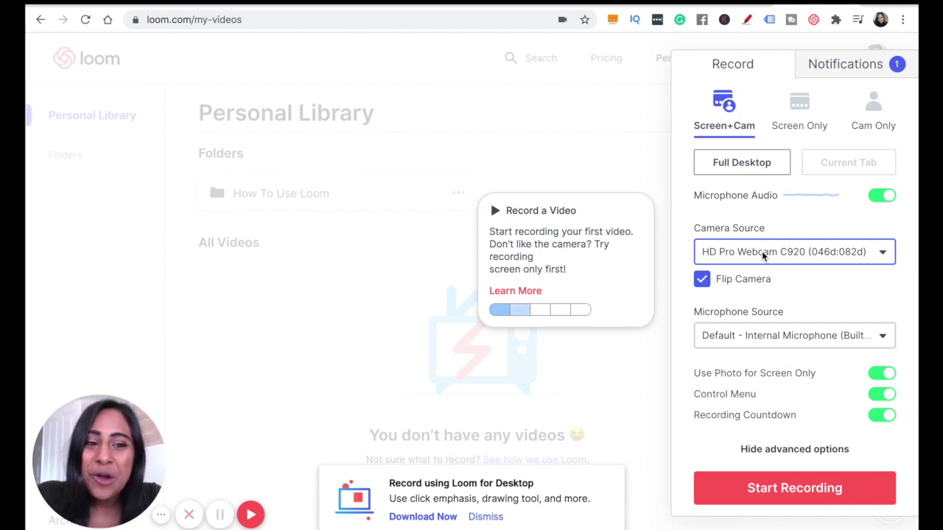
{"action": "left_click", "coordinate": [762, 253]}
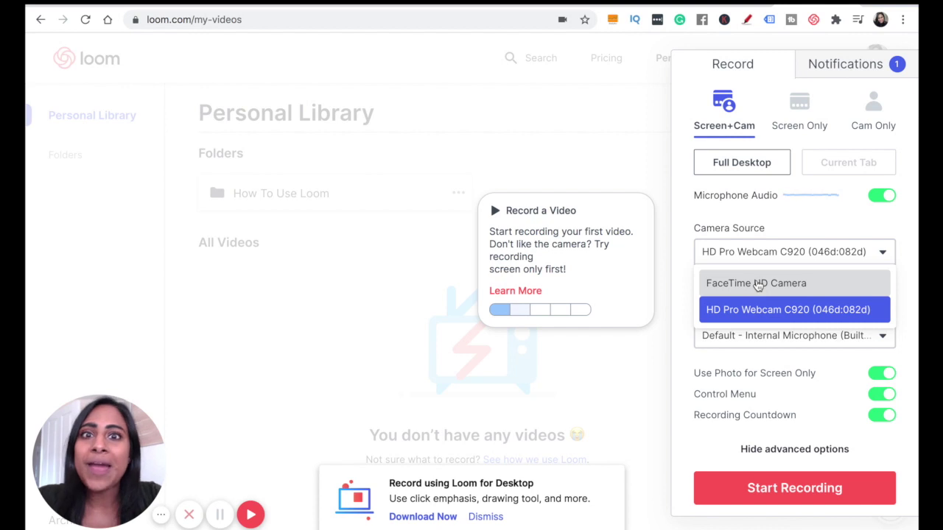
{"action": "left_click", "coordinate": [805, 221]}
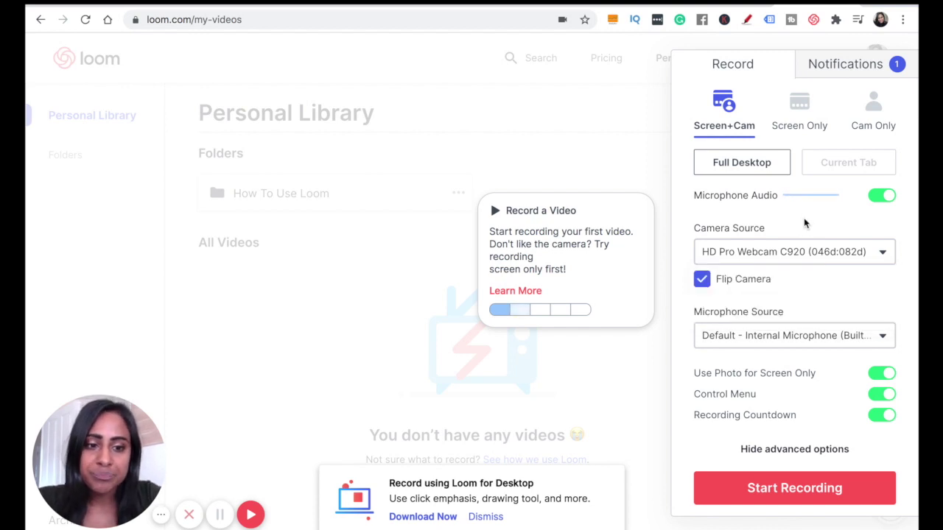
{"action": "left_click", "coordinate": [758, 287]}
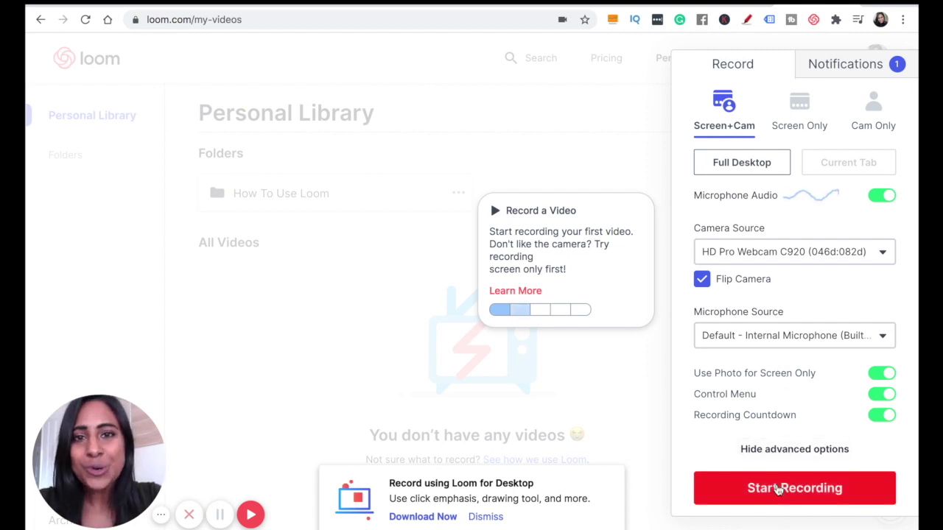
Start the recording and share only the Chrome application window that shows the Loom library
{"action": "left_click", "coordinate": [777, 489]}
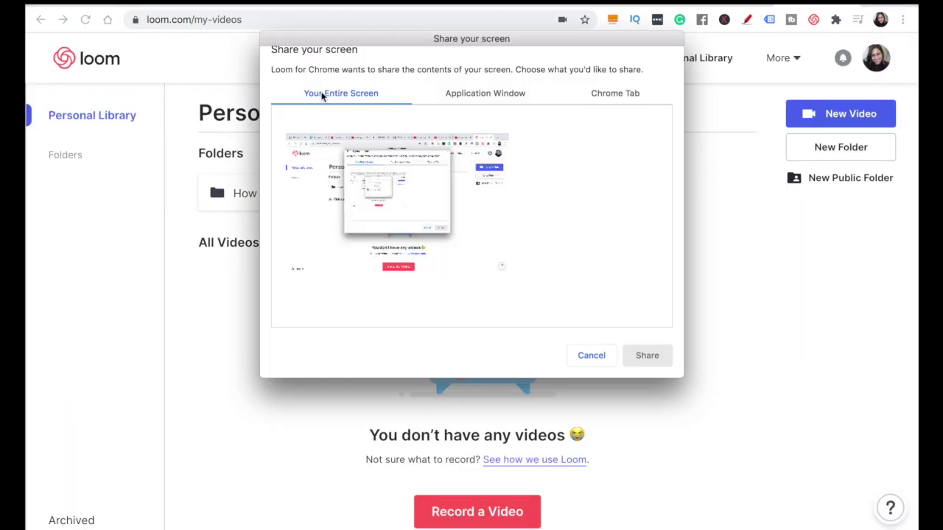
{"action": "left_click", "coordinate": [386, 172]}
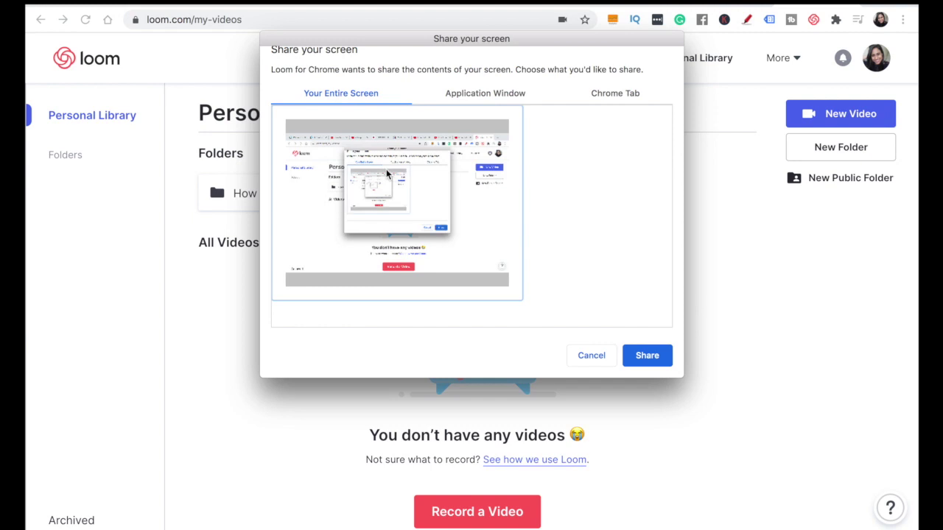
{"action": "left_click", "coordinate": [484, 92]}
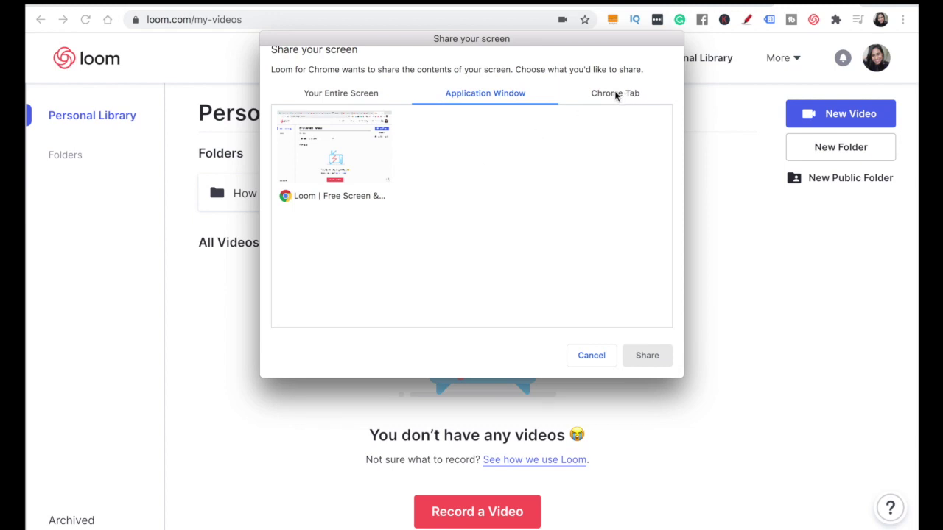
{"action": "left_click", "coordinate": [341, 93]}
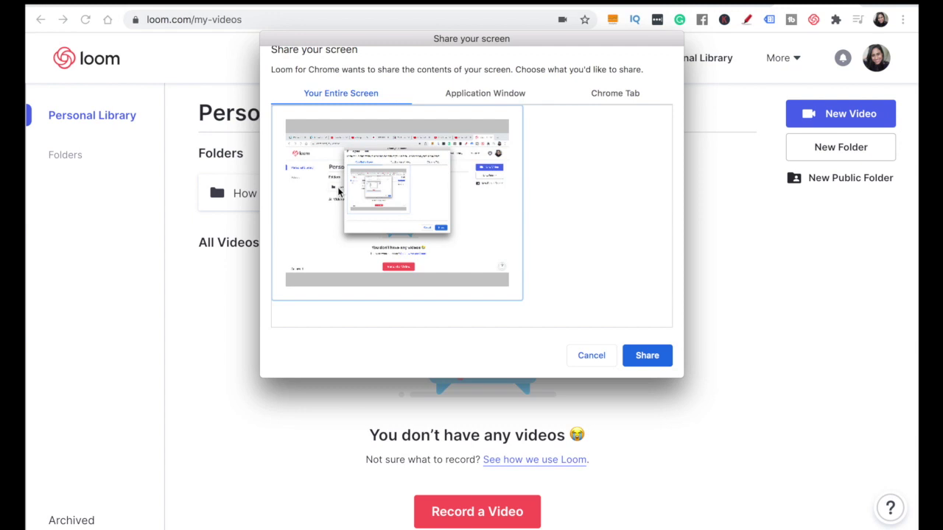
{"action": "left_click", "coordinate": [497, 94]}
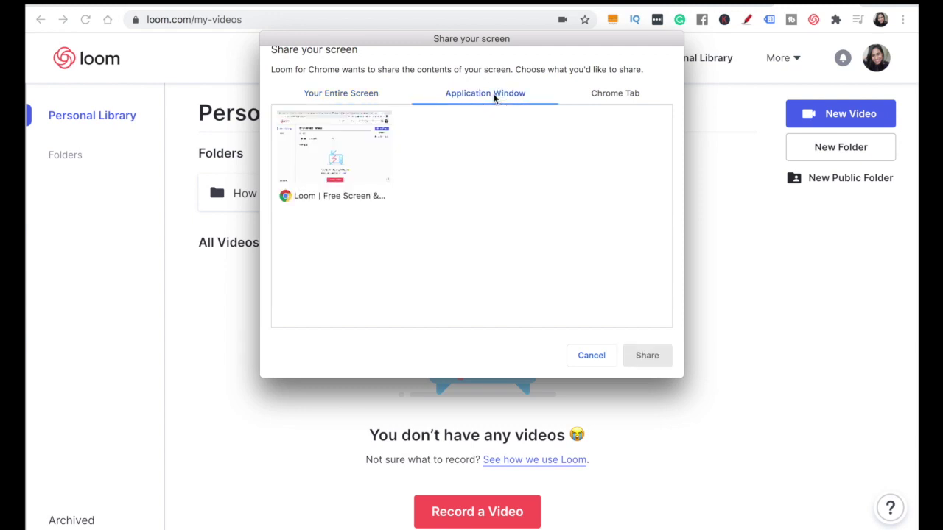
{"action": "left_click", "coordinate": [335, 173]}
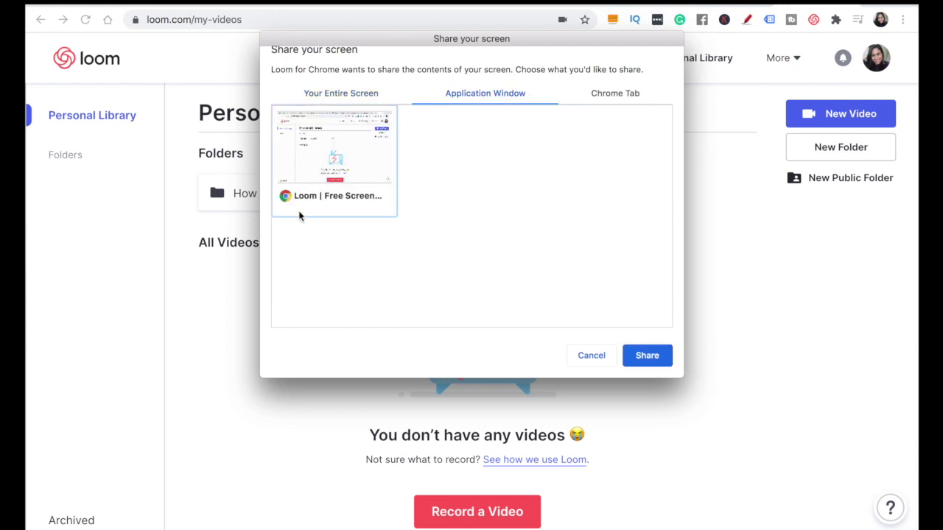
{"action": "left_click", "coordinate": [647, 357]}
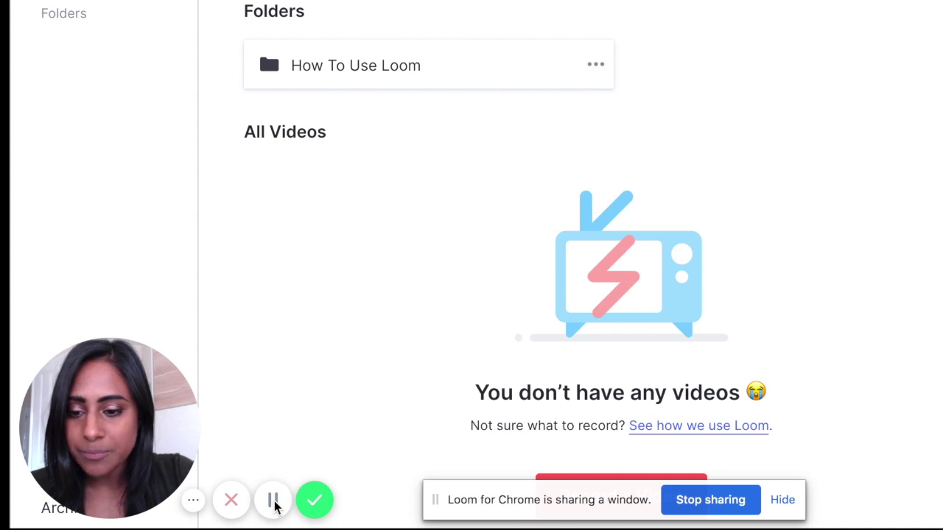
Pause the recording and finish it with the camera bubble hidden
{"action": "left_click", "coordinate": [274, 500]}
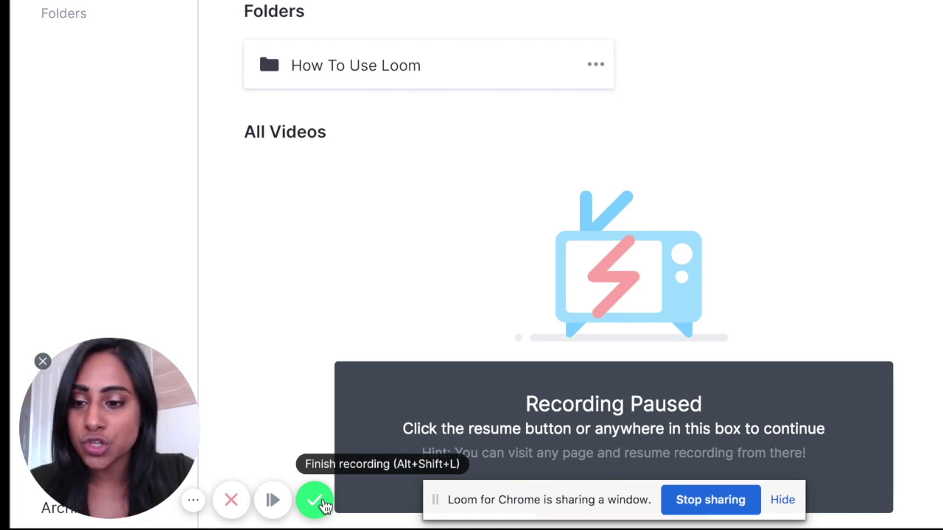
{"action": "left_click", "coordinate": [43, 362]}
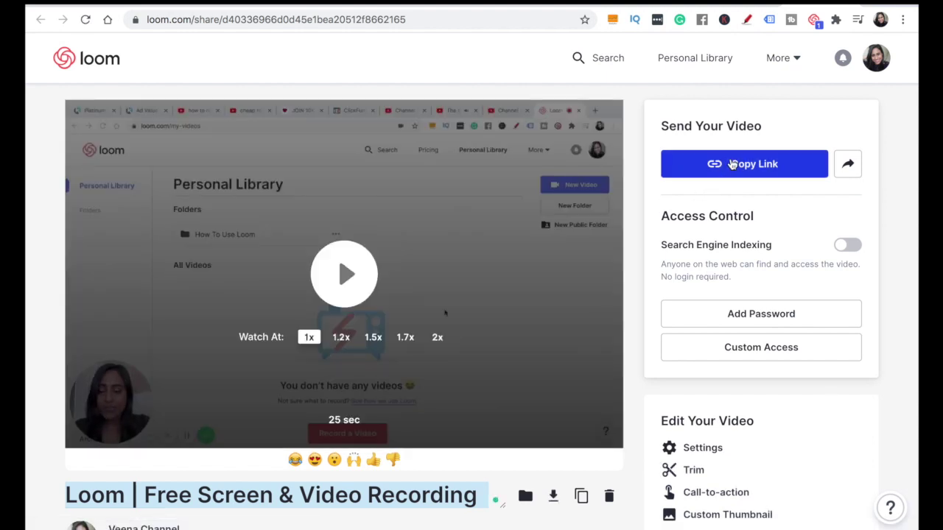
Review the recorded video's page and permanently delete the video instead of archiving it
{"action": "scroll", "coordinate": [574, 303], "scroll_direction": "down", "scroll_amount": 3}
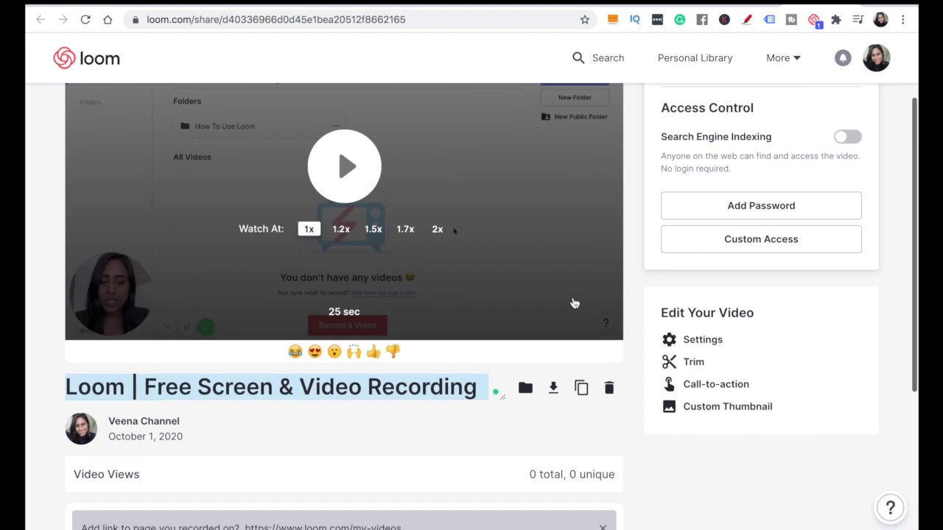
{"action": "scroll", "coordinate": [573, 302], "scroll_direction": "down", "scroll_amount": 2}
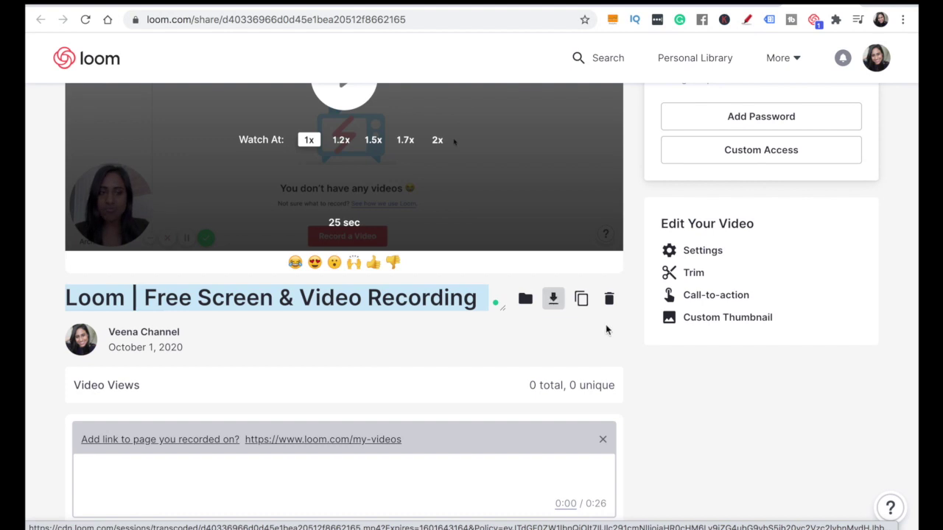
{"action": "left_click", "coordinate": [609, 300]}
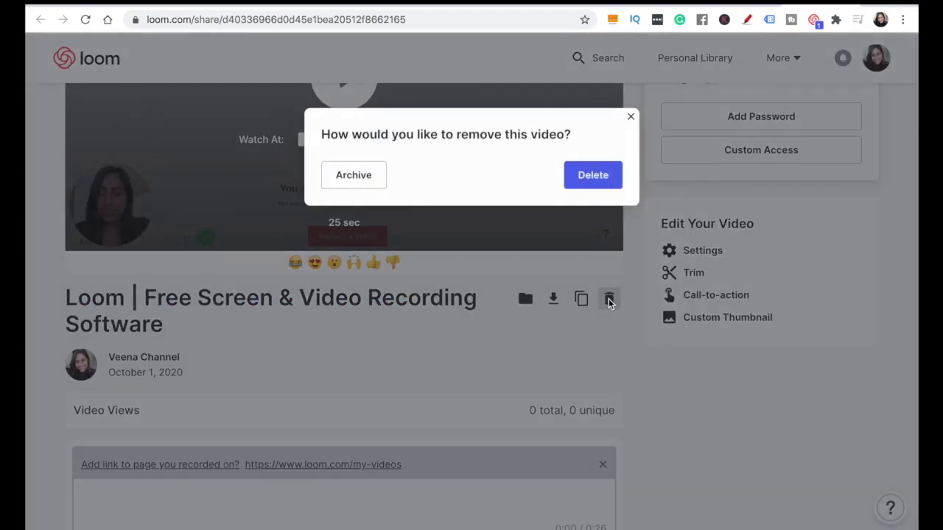
{"action": "left_click", "coordinate": [593, 175]}
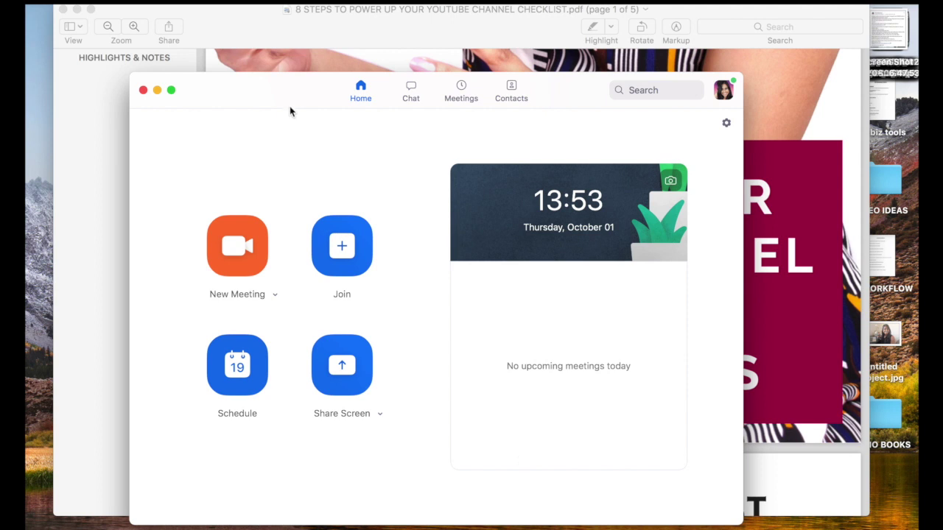
Switch to Zoom, start a new meeting and turn on the camera video
{"action": "left_click_drag", "start_coordinate": [288, 102], "coordinate": [287, 89]}
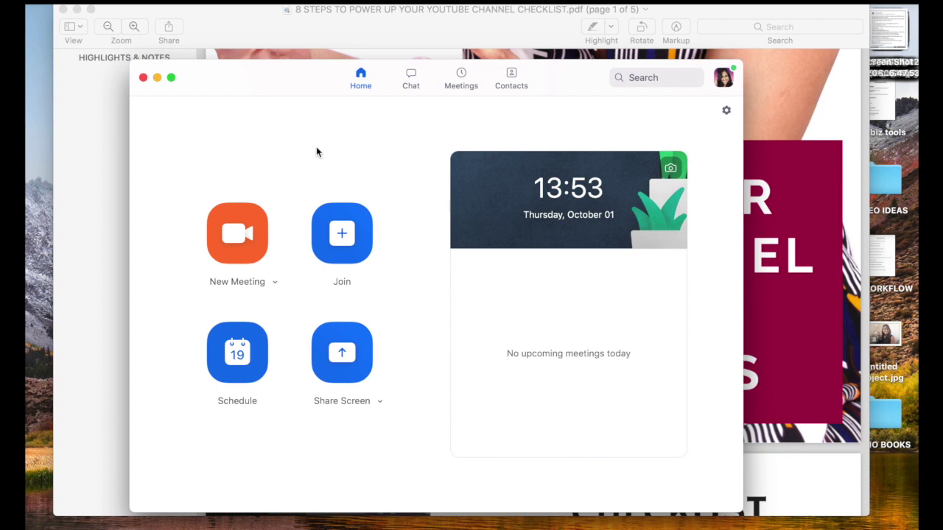
{"action": "left_click", "coordinate": [237, 220]}
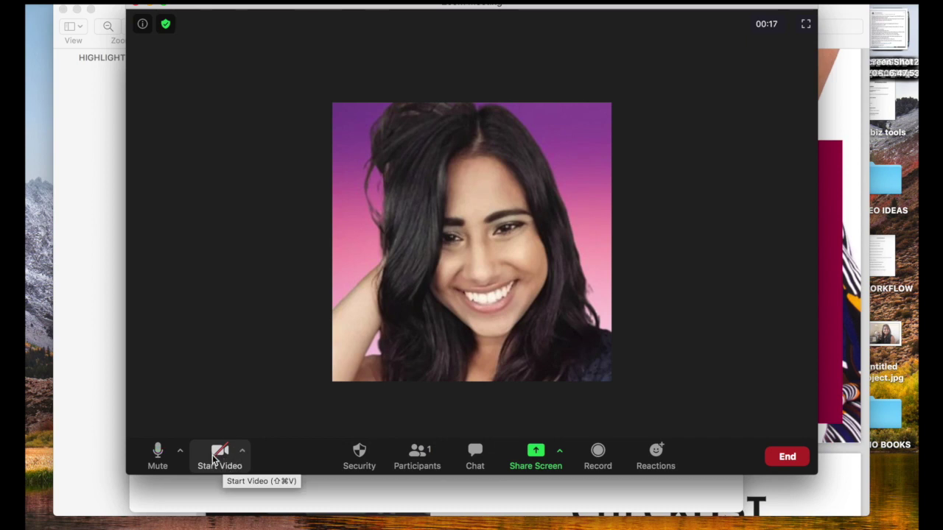
{"action": "left_click", "coordinate": [215, 457]}
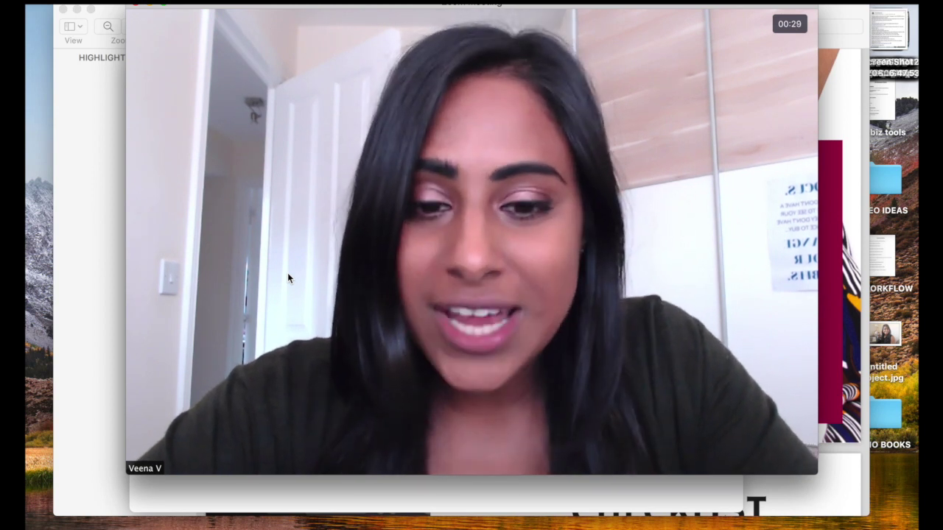
Put the Zoom meeting in full screen and record a short clip, stopping the recording at its end
{"action": "mouse_move", "coordinate": [389, 164]}
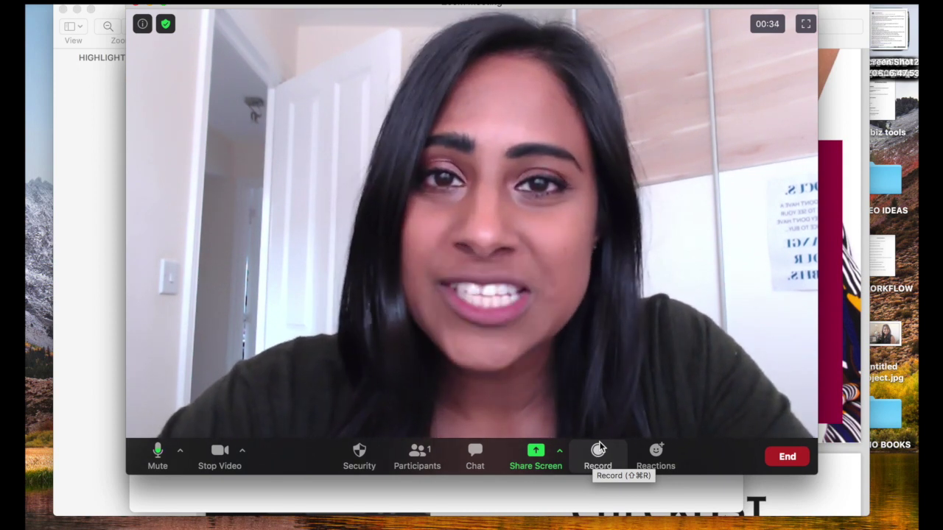
{"action": "left_click", "coordinate": [167, 7]}
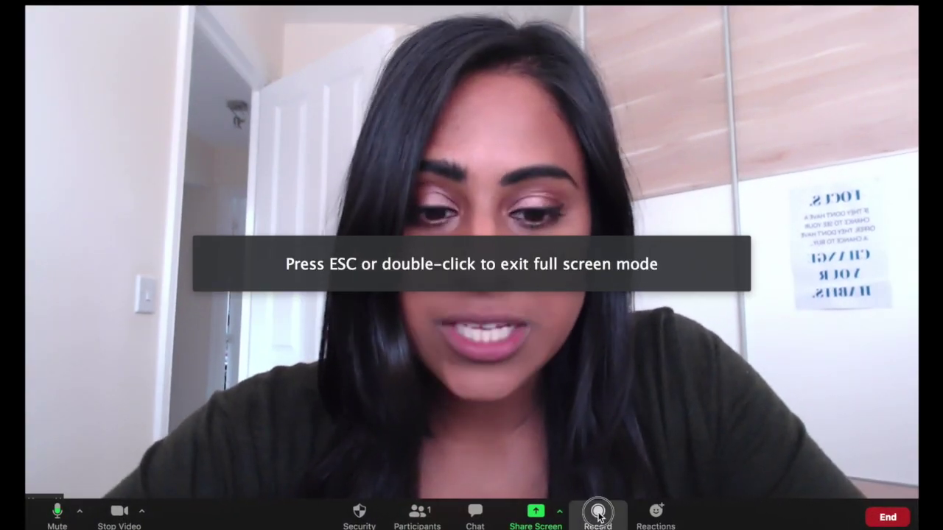
{"action": "left_click", "coordinate": [598, 513]}
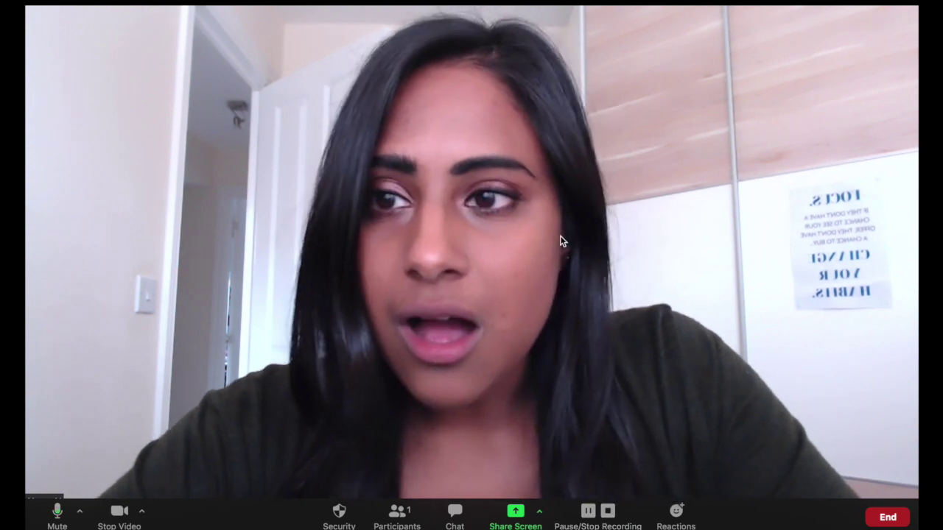
{"action": "left_click", "coordinate": [607, 511]}
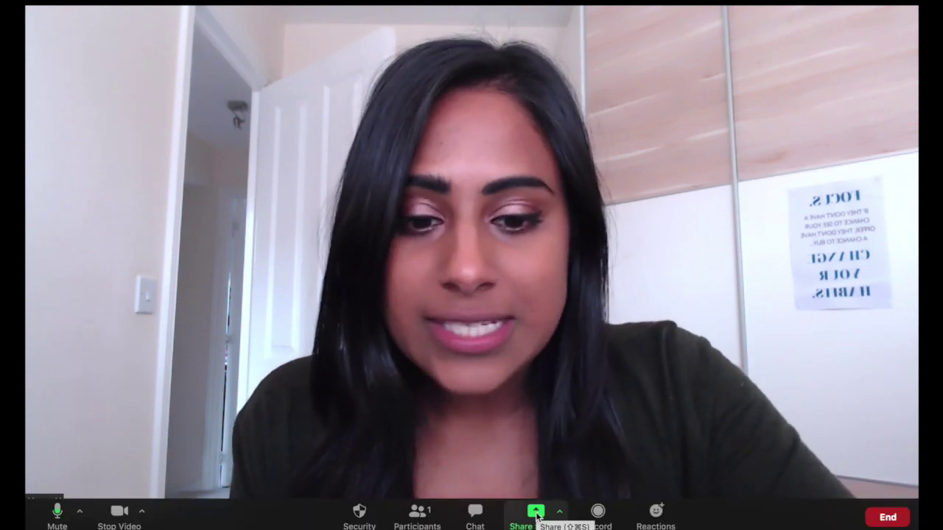
Share the Preview window with the 8 STEPS TO POWER UP YOUR YOUTUBE CHANNEL CHECKLIST PDF in the meeting
{"action": "left_click", "coordinate": [535, 513]}
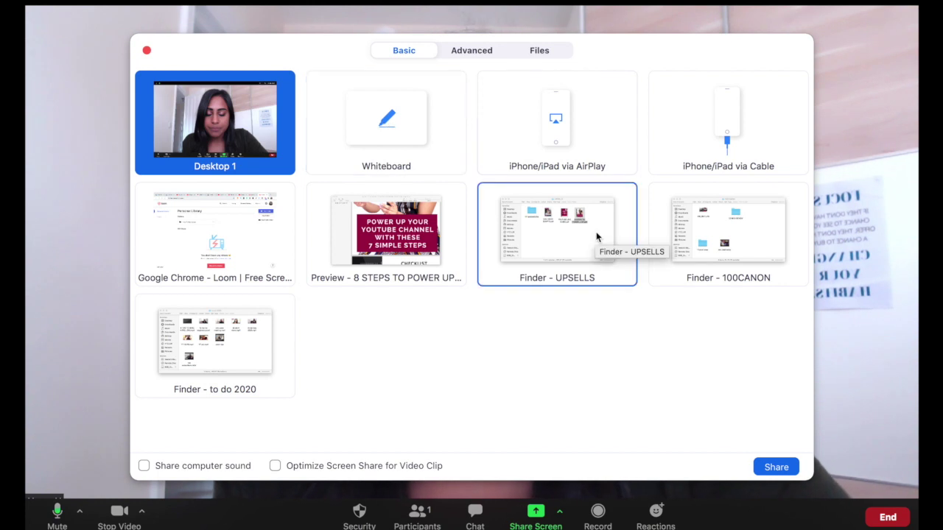
{"action": "left_click", "coordinate": [377, 245]}
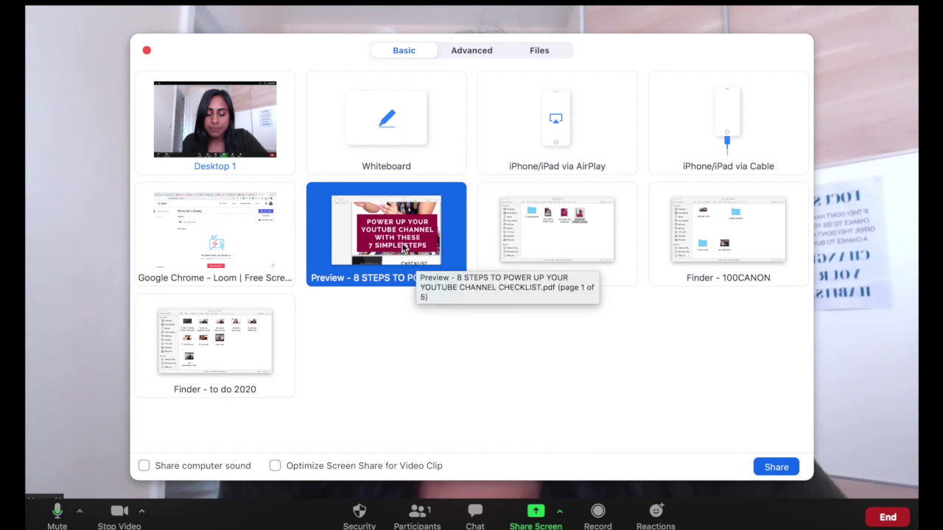
{"action": "left_click", "coordinate": [775, 468]}
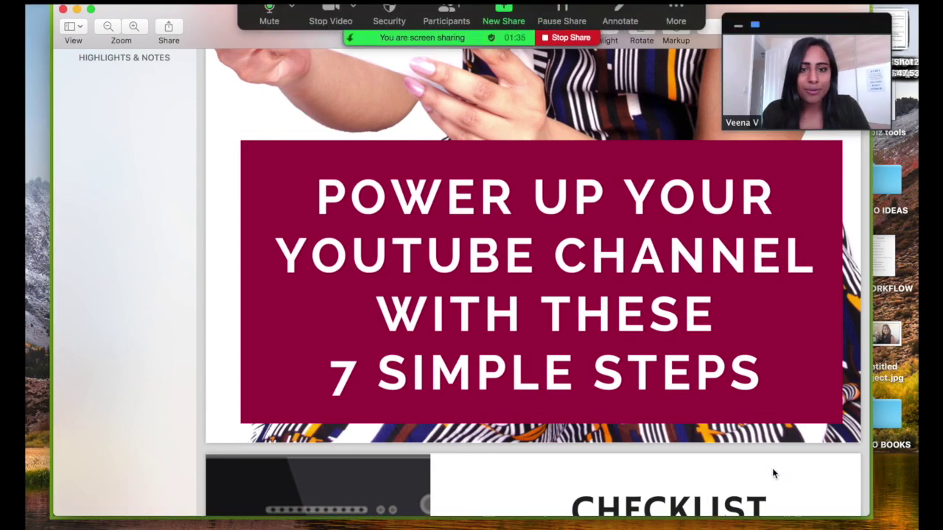
Present the shared checklist PDF in full screen through to its Next Steps page and stop the screen share
{"action": "left_click", "coordinate": [90, 11]}
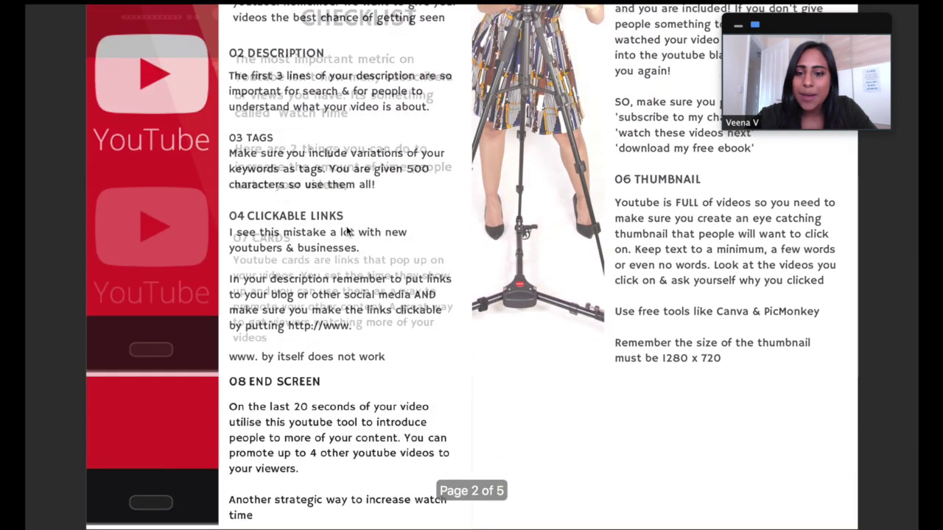
{"action": "scroll", "coordinate": [346, 231], "scroll_direction": "down", "scroll_amount": 10}
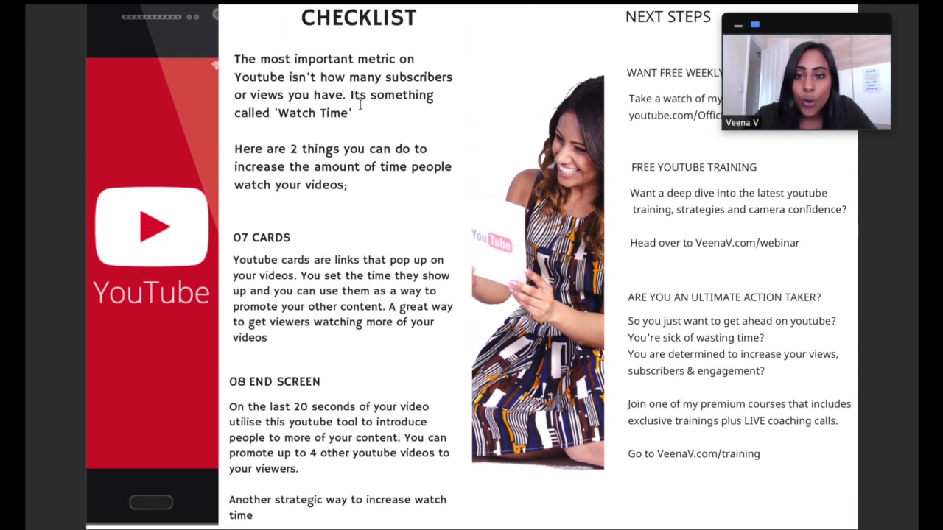
{"action": "mouse_move", "coordinate": [423, 11]}
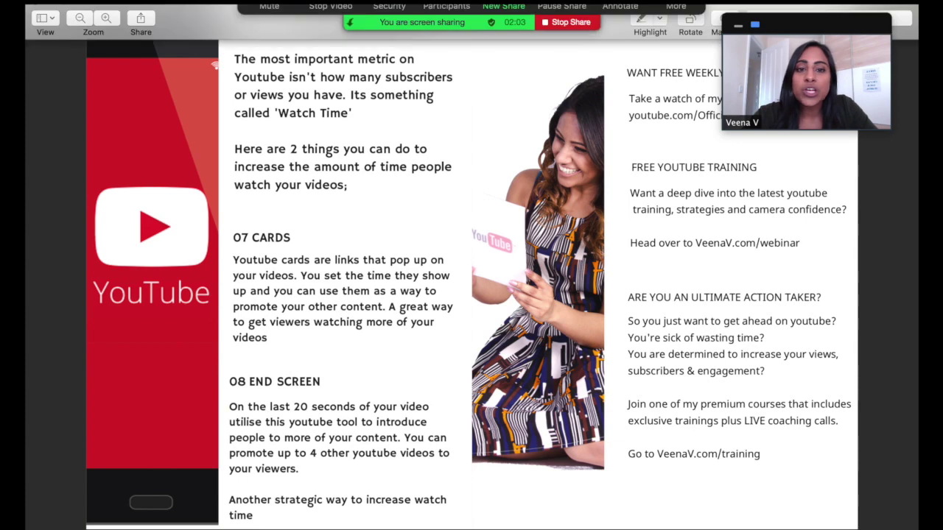
{"action": "left_click", "coordinate": [565, 22]}
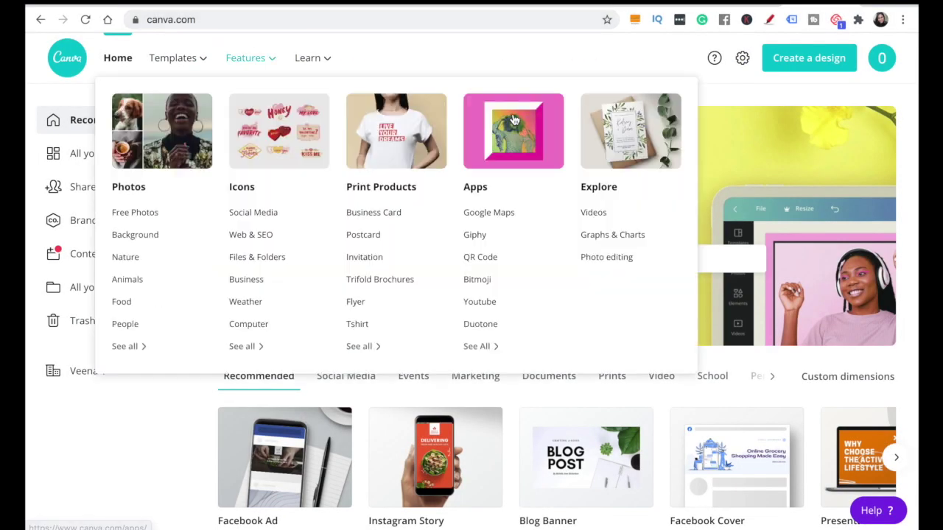
{"action": "left_click", "coordinate": [514, 118]}
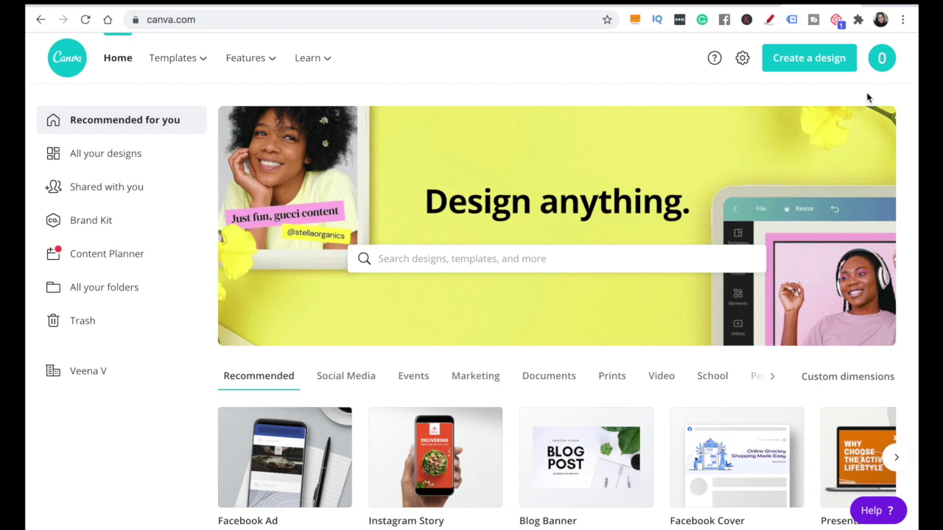
Open the Tik Tok guide from the existing Canva designs and look through its pages in the editor
{"action": "scroll", "coordinate": [866, 97], "scroll_direction": "down", "scroll_amount": 2}
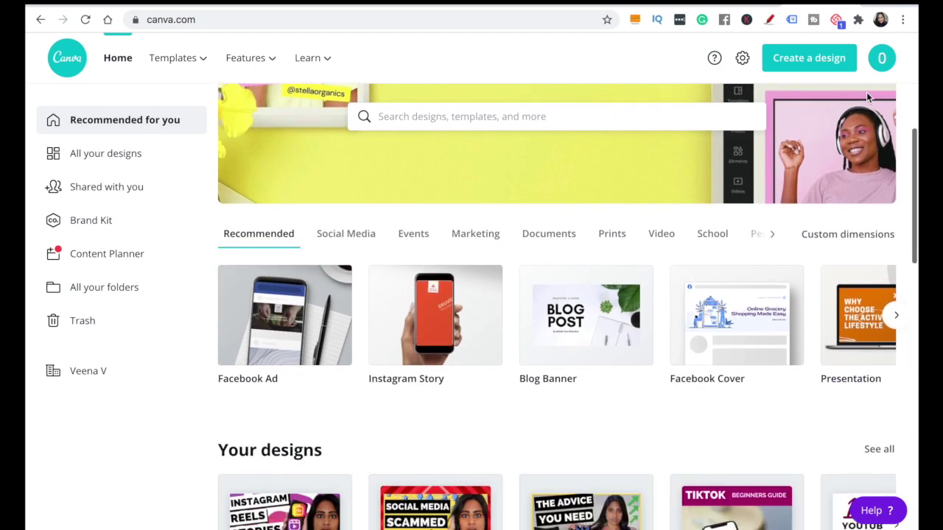
{"action": "scroll", "coordinate": [866, 97], "scroll_direction": "down", "scroll_amount": 2}
{"action": "scroll", "coordinate": [866, 92], "scroll_direction": "down", "scroll_amount": 2}
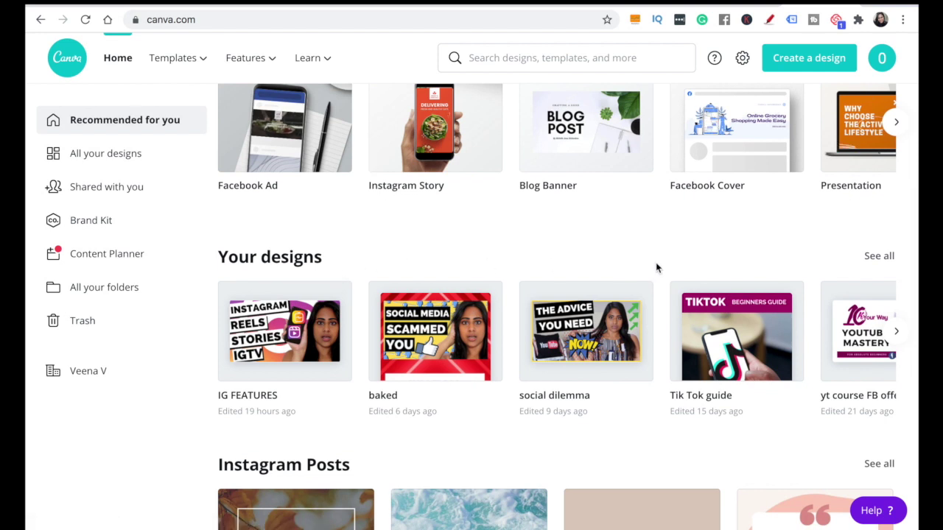
{"action": "mouse_move", "coordinate": [714, 335]}
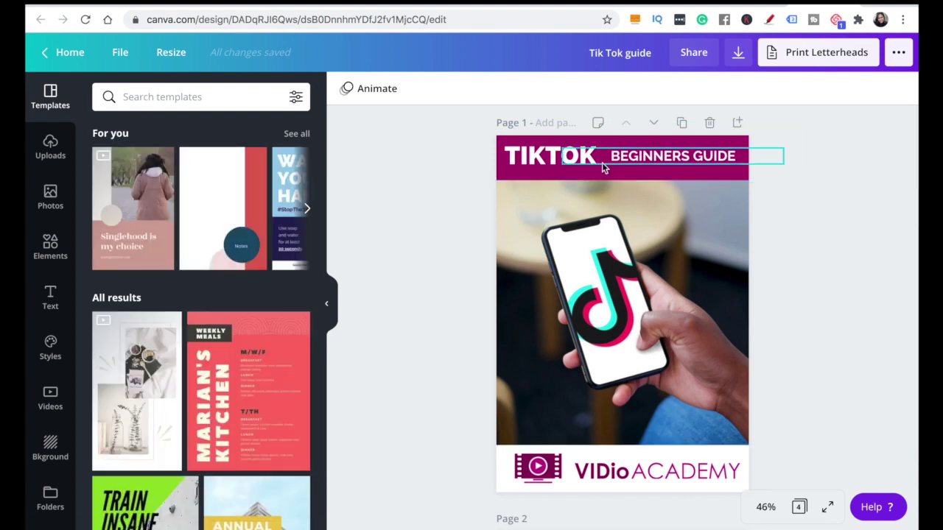
{"action": "scroll", "coordinate": [602, 168], "scroll_direction": "down", "scroll_amount": 10}
{"action": "scroll", "coordinate": [602, 166], "scroll_direction": "up", "scroll_amount": 10}
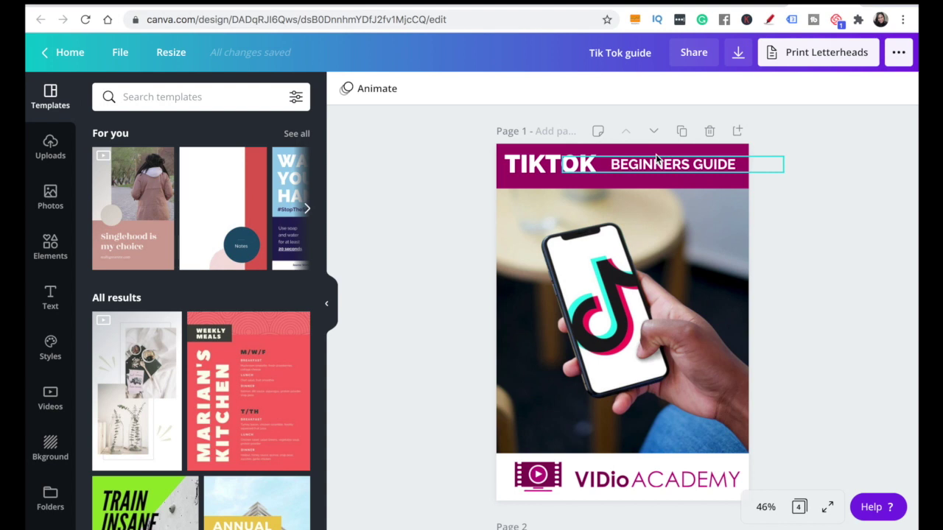
Open Present and record for the Tik Tok guide and choose HD Pro Webcam C920 as the camera
{"action": "left_click", "coordinate": [899, 56]}
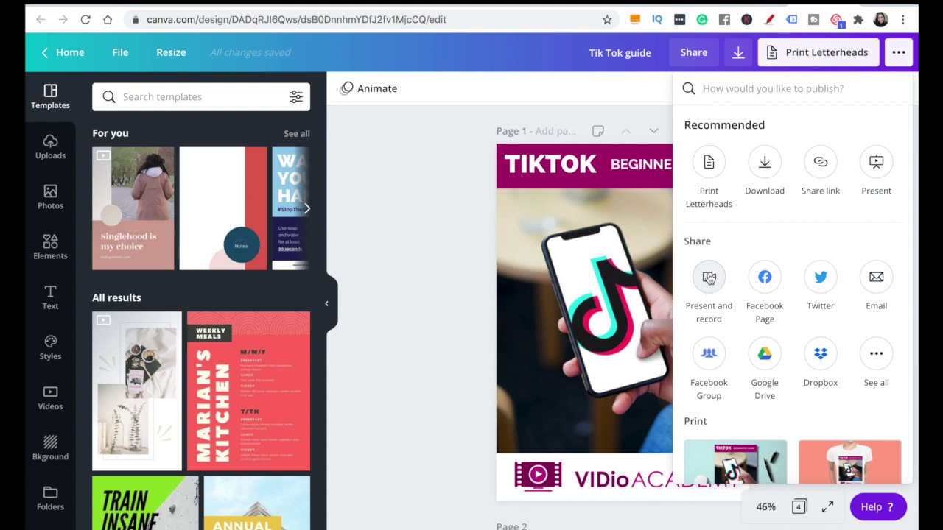
{"action": "left_click", "coordinate": [708, 278]}
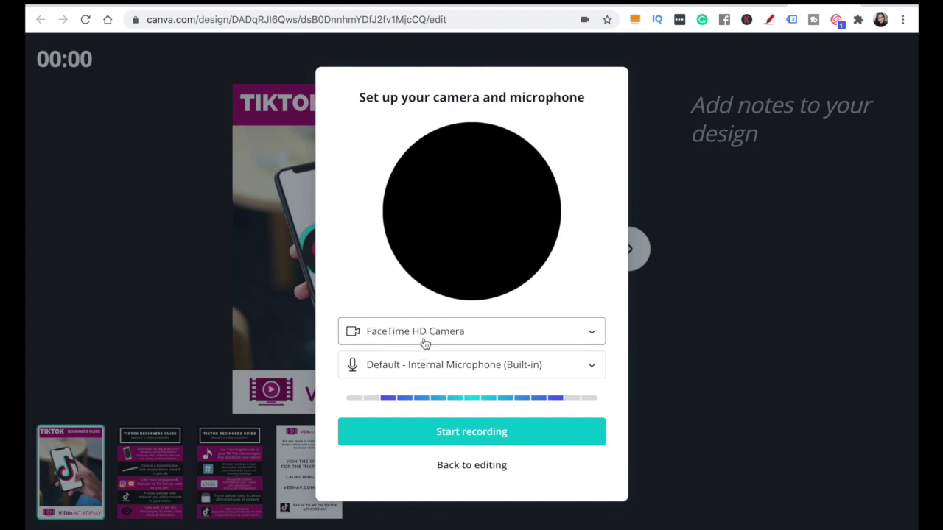
{"action": "left_click", "coordinate": [425, 344]}
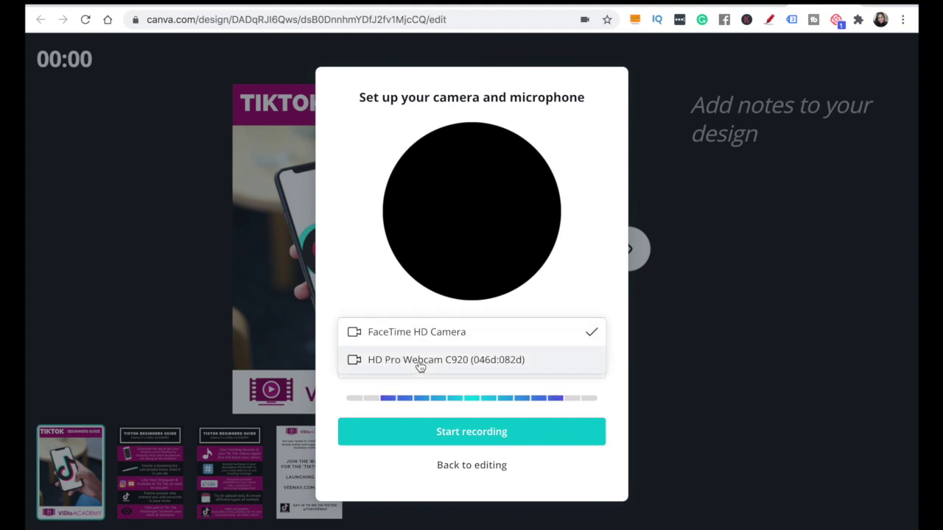
{"action": "left_click", "coordinate": [423, 361]}
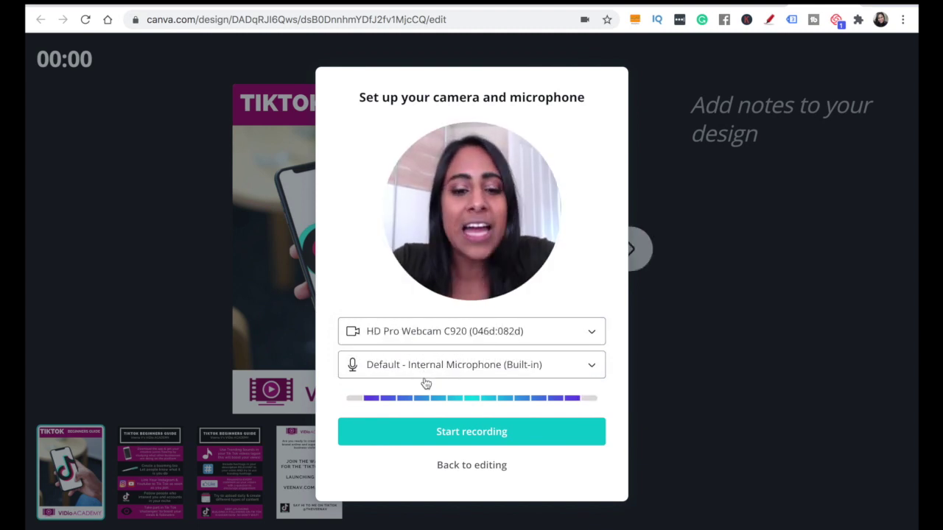
Record the presentation with the webcam, advancing from the cover to the second page, and end the recording
{"action": "left_click", "coordinate": [440, 436]}
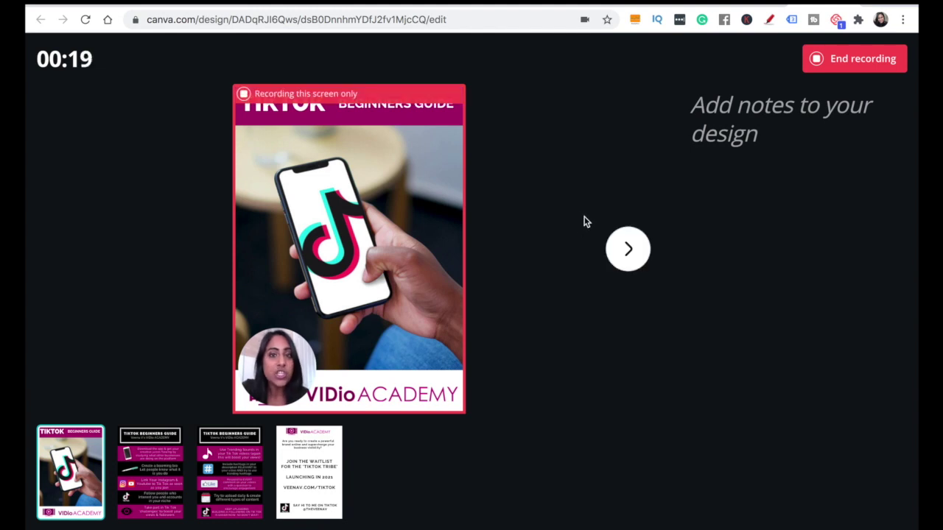
{"action": "left_click", "coordinate": [628, 251]}
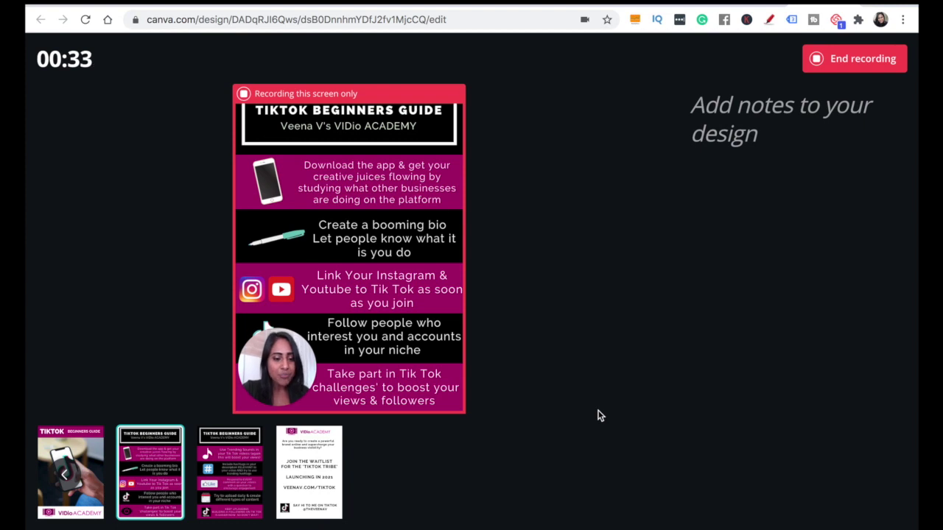
{"action": "mouse_move", "coordinate": [565, 283]}
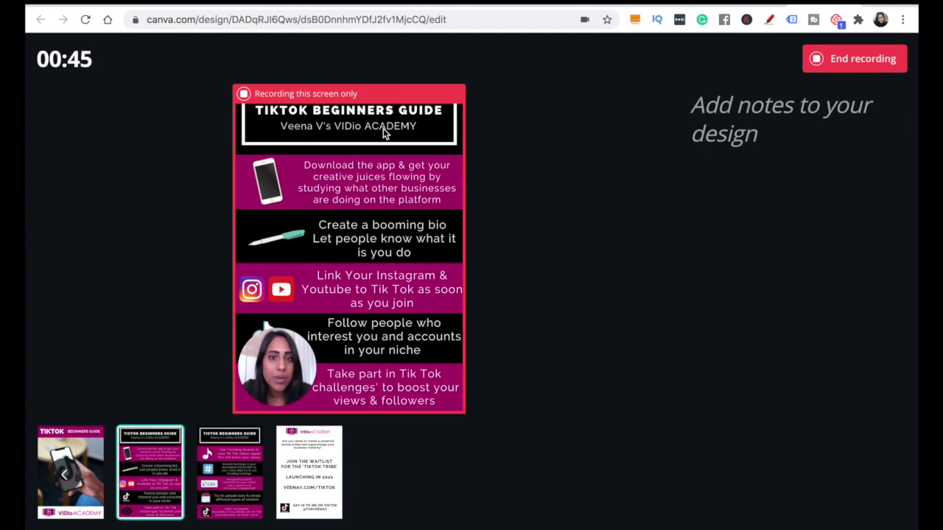
{"action": "mouse_move", "coordinate": [846, 65]}
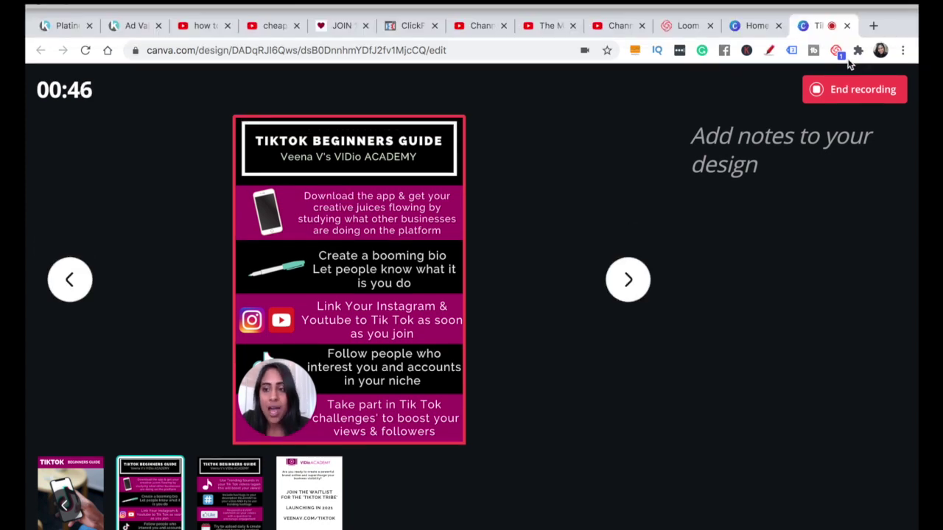
{"action": "left_click", "coordinate": [840, 91]}
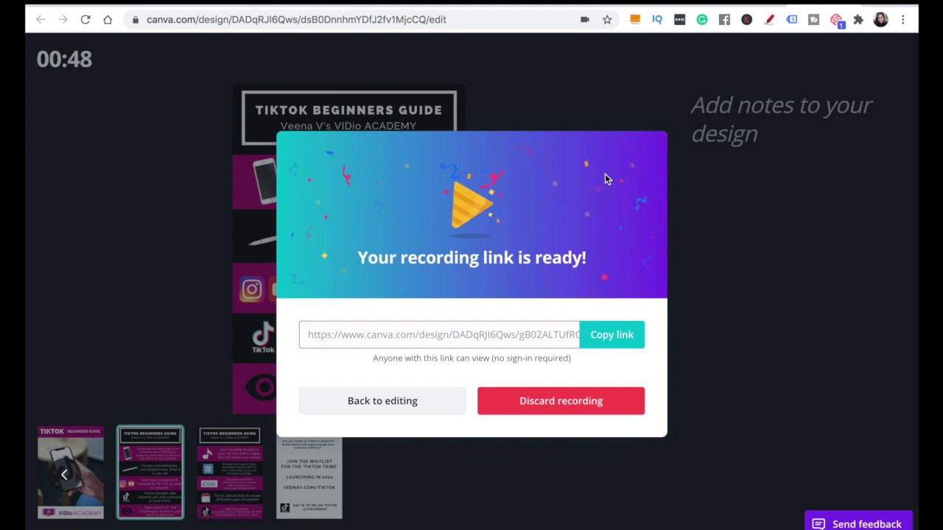
Copy the finished recording's link, open it in a new browser tab and play the recording
{"action": "left_click", "coordinate": [610, 338]}
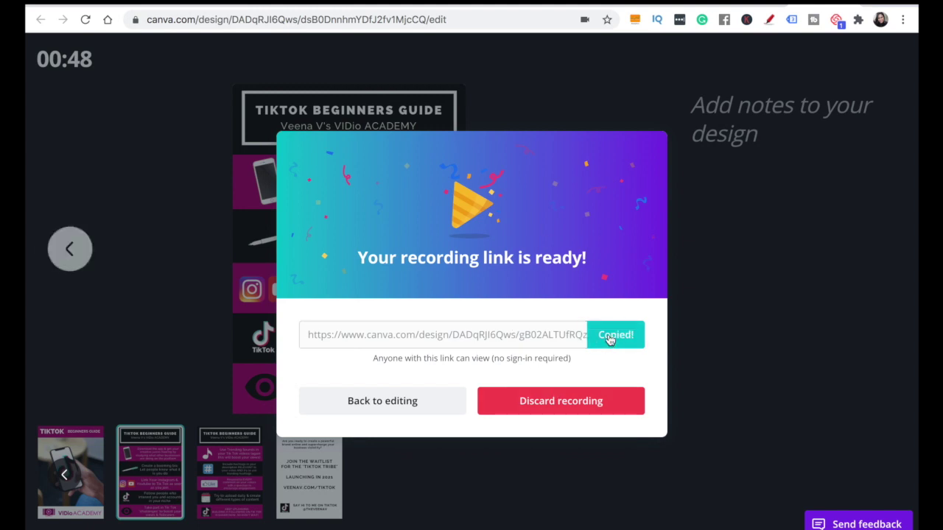
{"action": "mouse_move", "coordinate": [872, 22]}
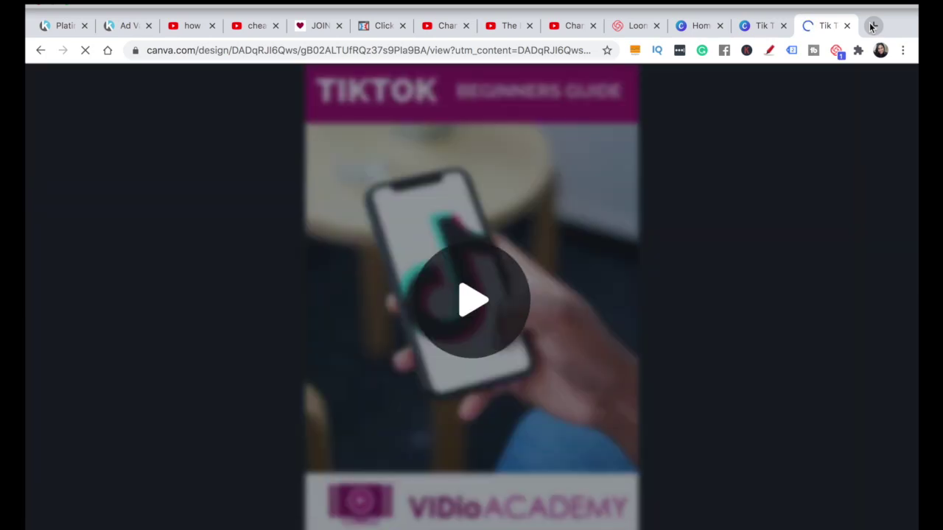
{"action": "left_click", "coordinate": [766, 28]}
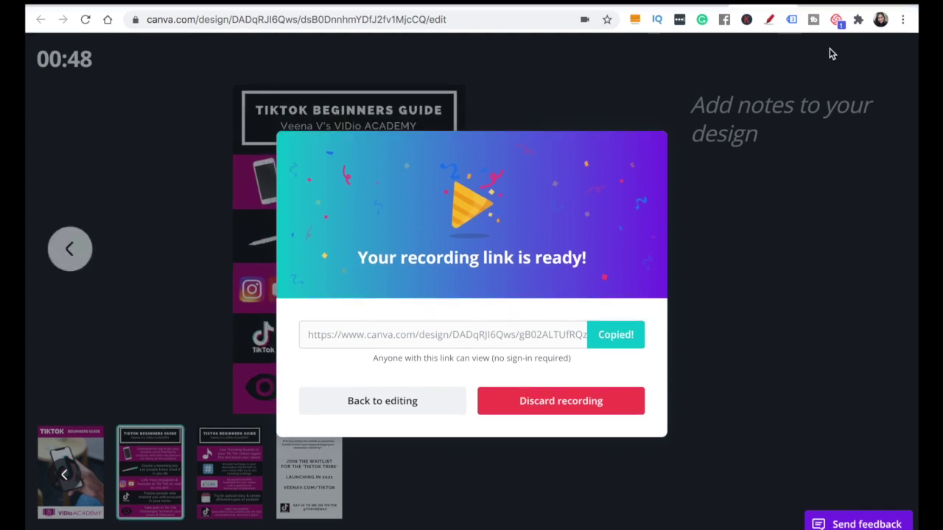
{"action": "key", "text": "ctrl+Tab"}
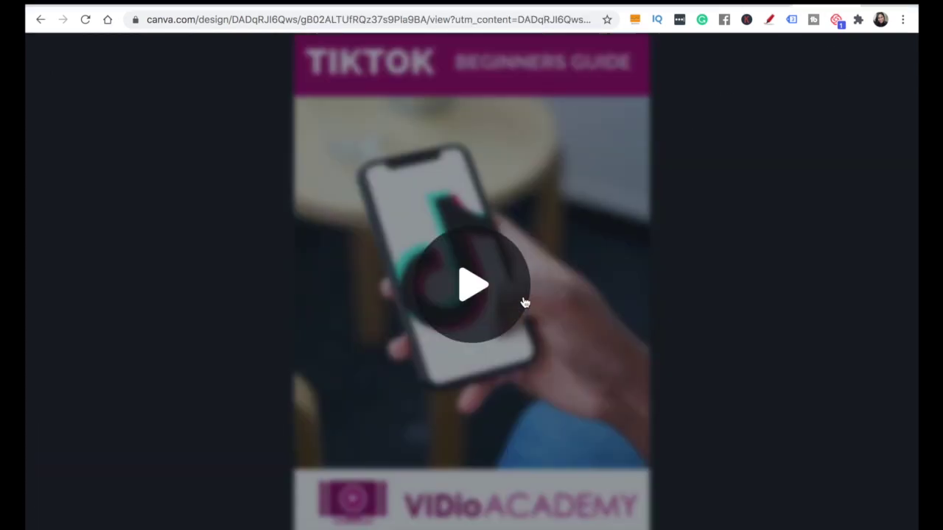
{"action": "left_click", "coordinate": [487, 285]}
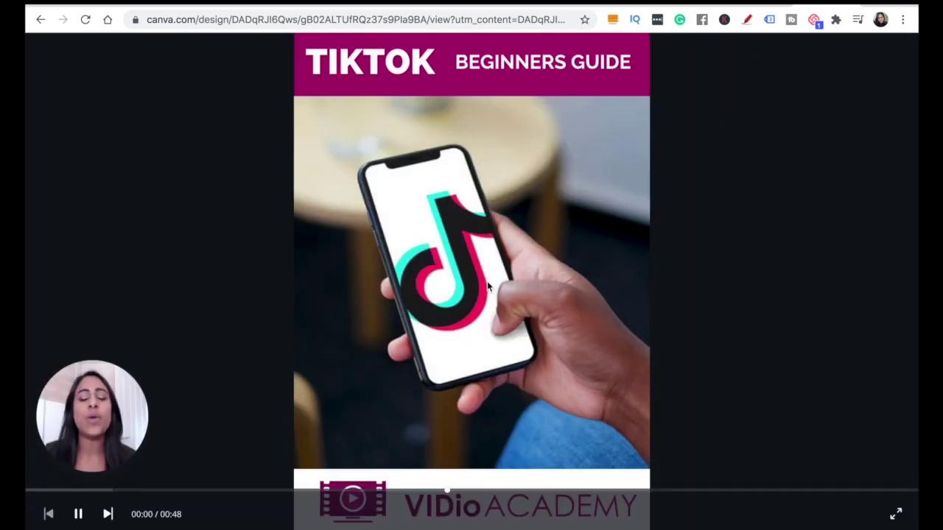